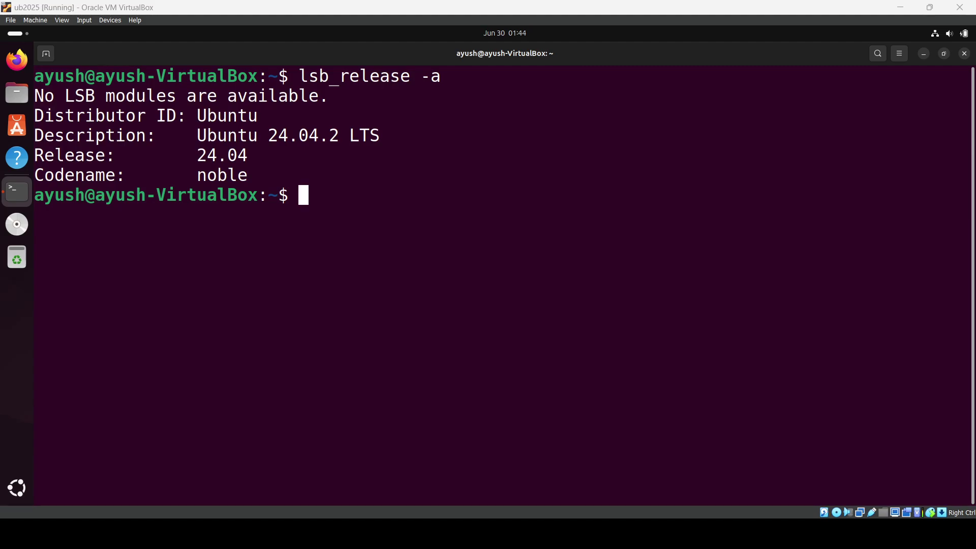
text(sud)
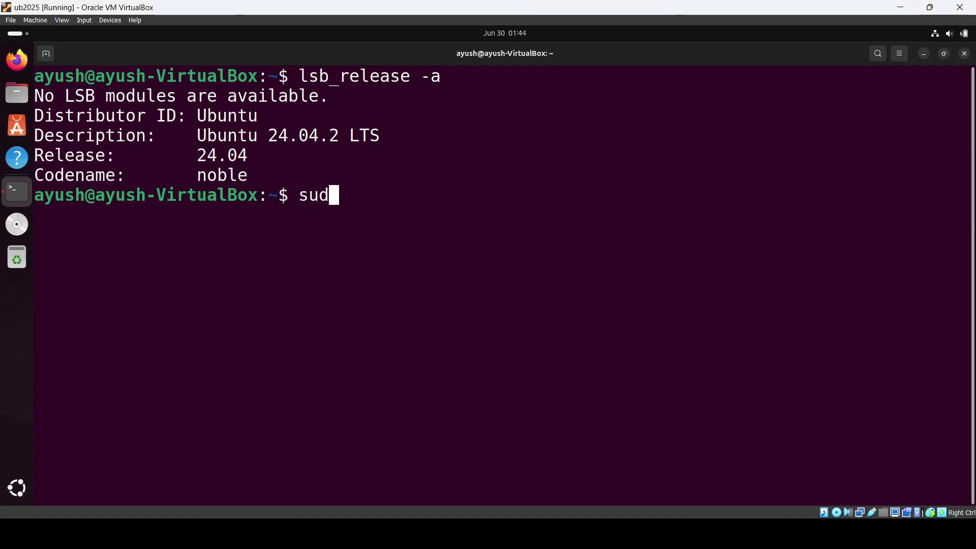
text(oa pa)
Step: Run 'sudo apt update' after fixing the 'updaet' typo, leaving 104 upgradable packages
key(BackSpace)
key(BackSpace)
key(BackSpace)
key(BackSpace)
text(ap)
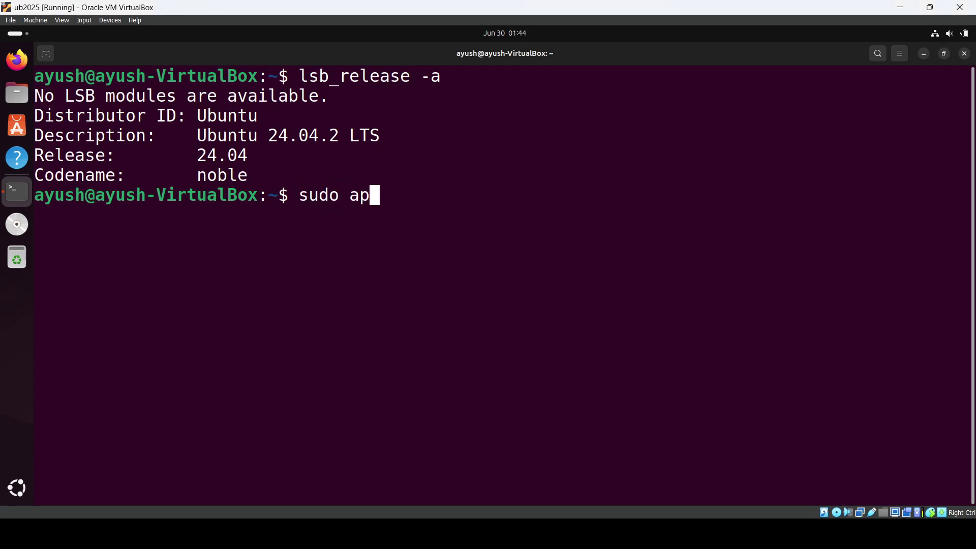
text(t updaet)
key(Return)
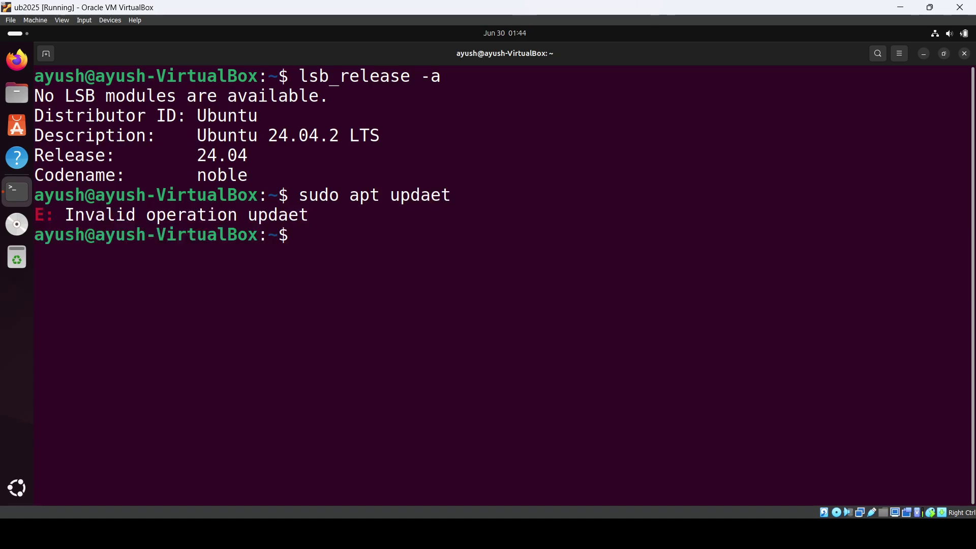
key(Up)
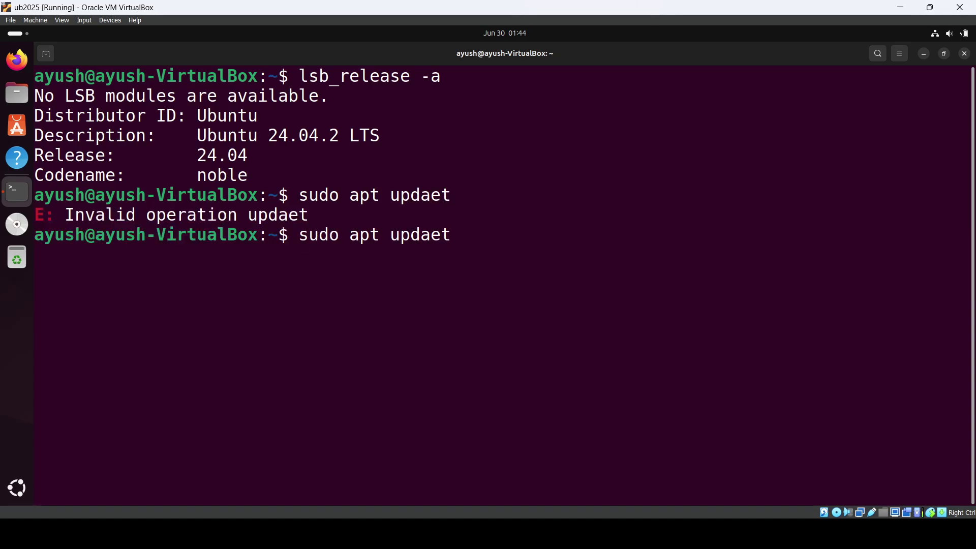
text(=)
key(BackSpace)
key(BackSpace)
text(te)
key(Return)
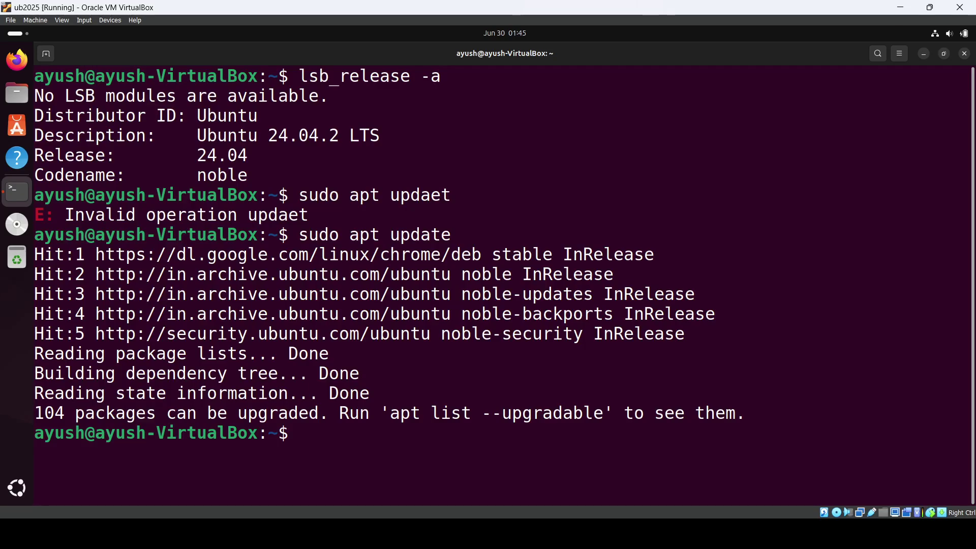
text(sudo)
text(napt ins)
Step: Install nodejs 18.19.1 with 'sudo apt install nodejs -y'
key(BackSpace)
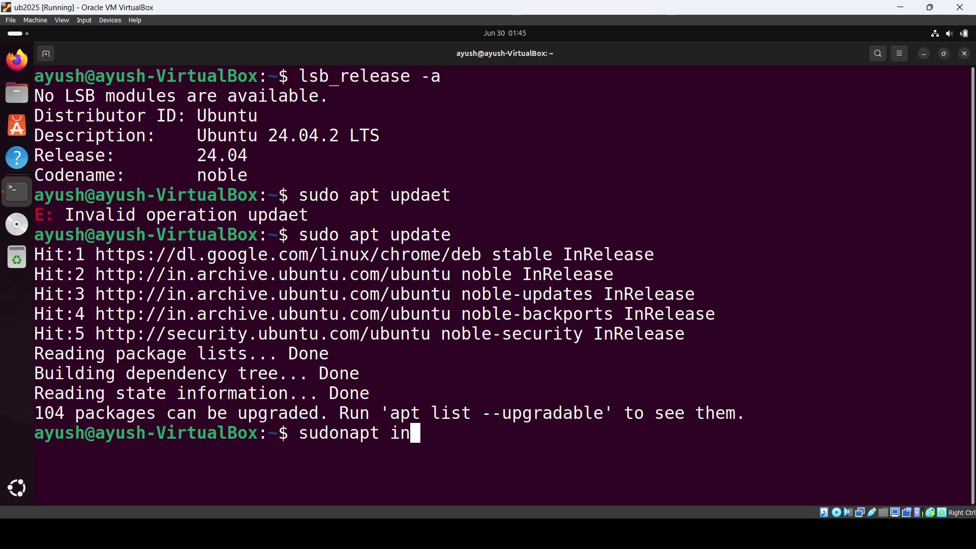
key(BackSpace)
key(BackSpace)
key(BackSpace)
key(BackSpace)
key(BackSpace)
key(BackSpace)
text(sudon)
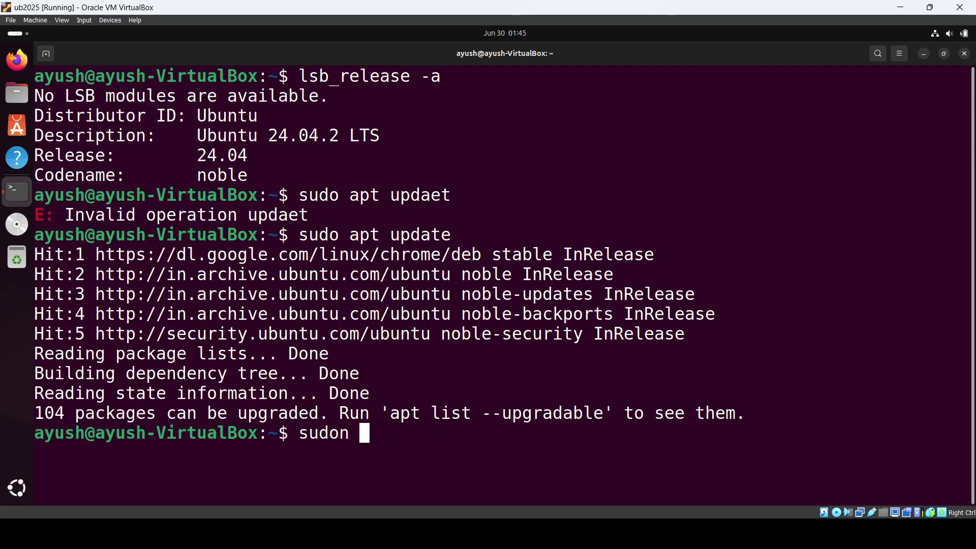
key(BackSpace)
text(apt inst)
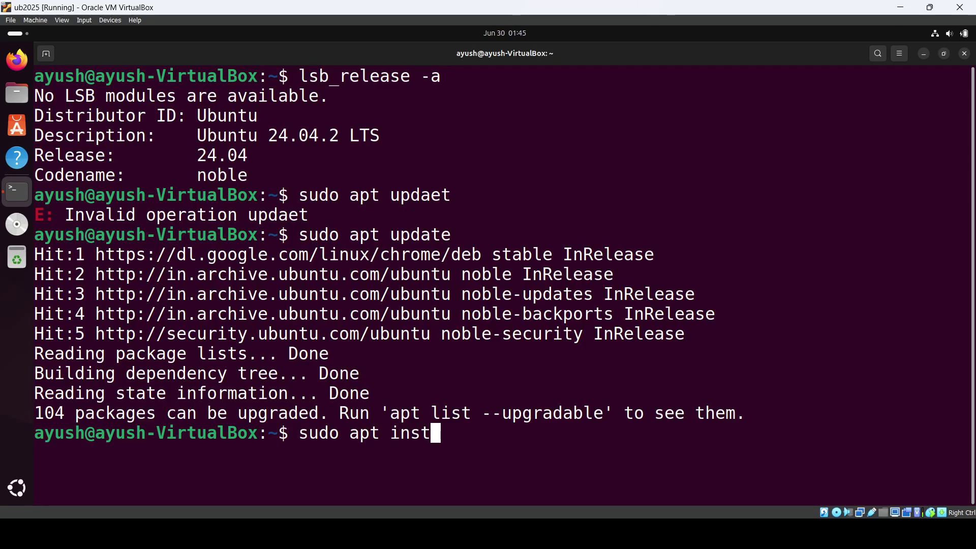
text(all nodejs -)
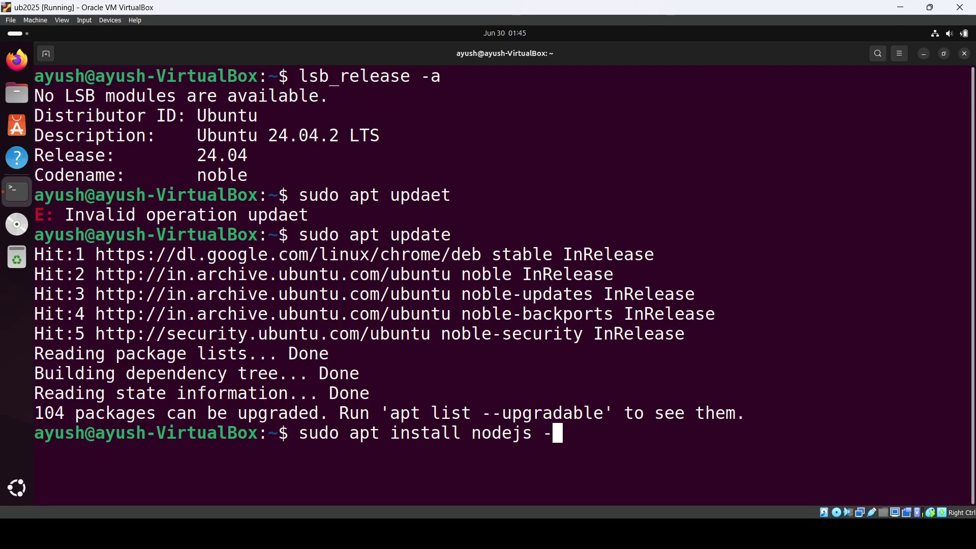
text(y)
key(Return)
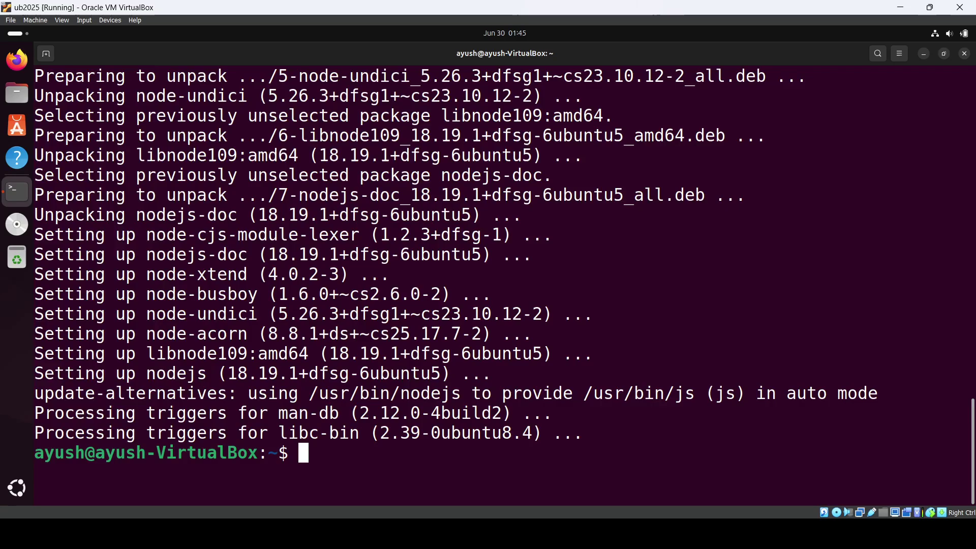
text(node -v)
Step: Run 'node -v' (v18.19.1) and 'npm -v', which reports npm not found
key(Return)
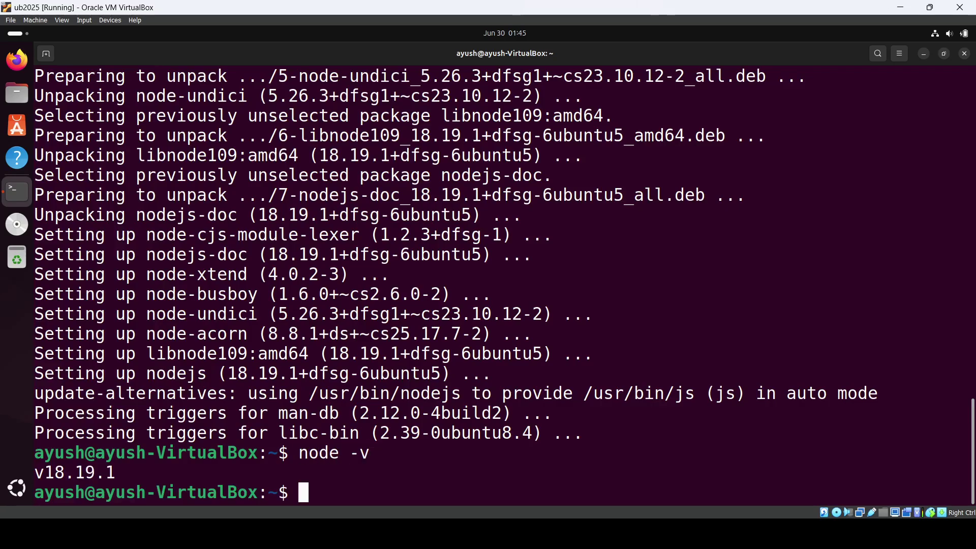
text(npm -v)
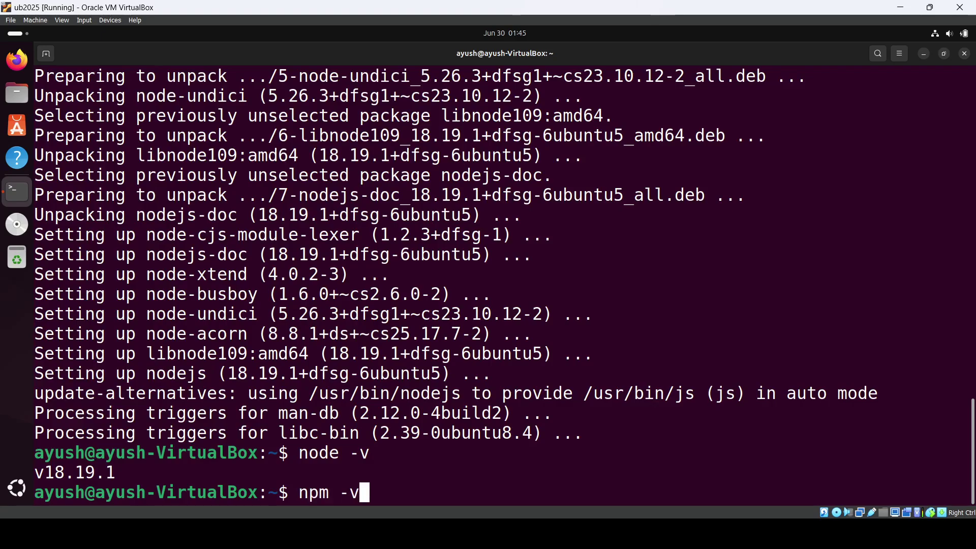
text(b)
key(Return)
text(npm -v)
key(Return)
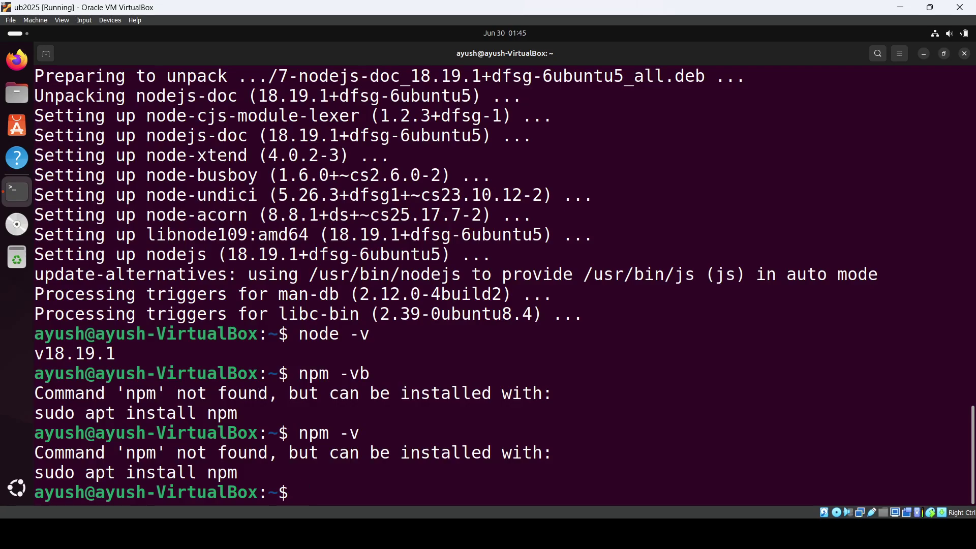
Step: Install npm with 'sudo apt install npm -y', retrying after the first attempt fails
key(Up)
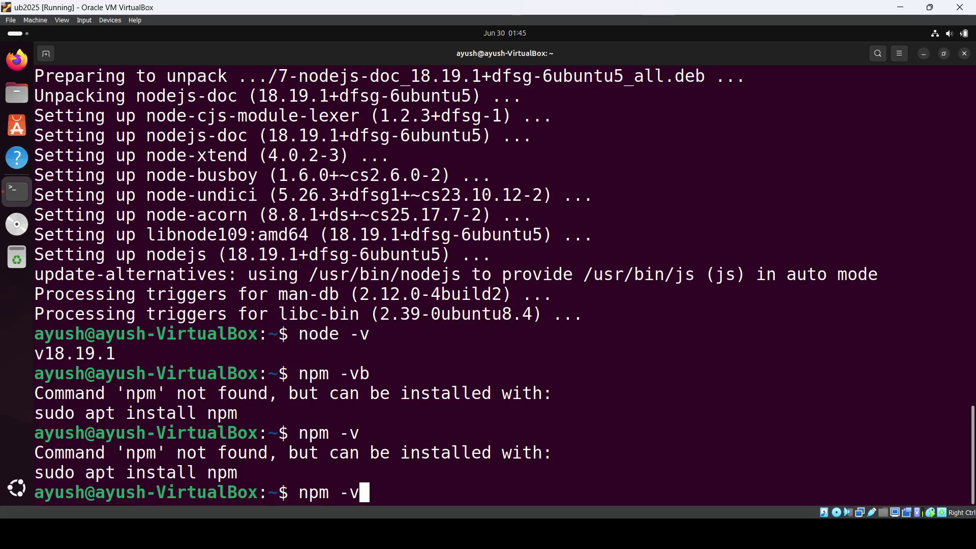
key(Up)
key(Up)
key(Up)
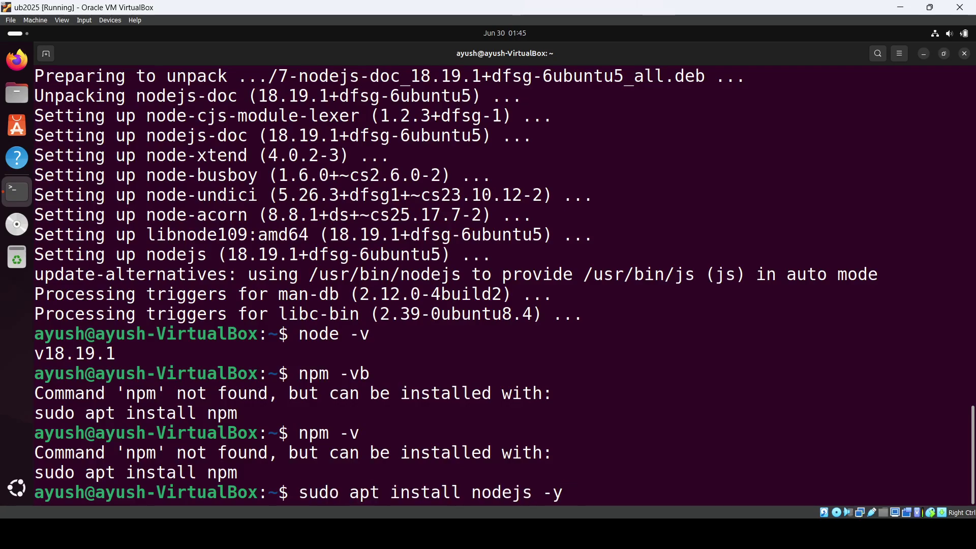
key(BackSpace)
key(BackSpace)
key(BackSpace)
key(BackSpace)
key(BackSpace)
key(BackSpace)
text(npm-)
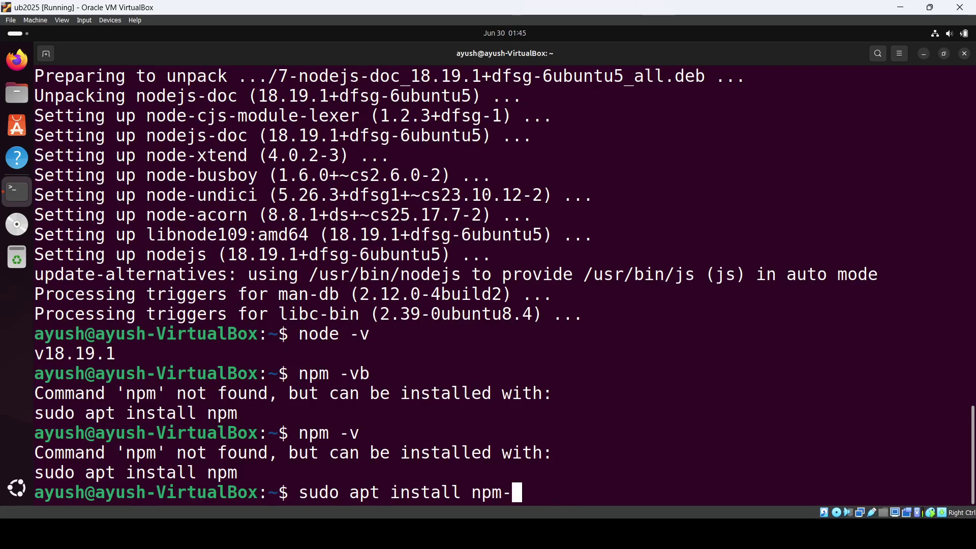
text(y)
key(Return)
key(Up)
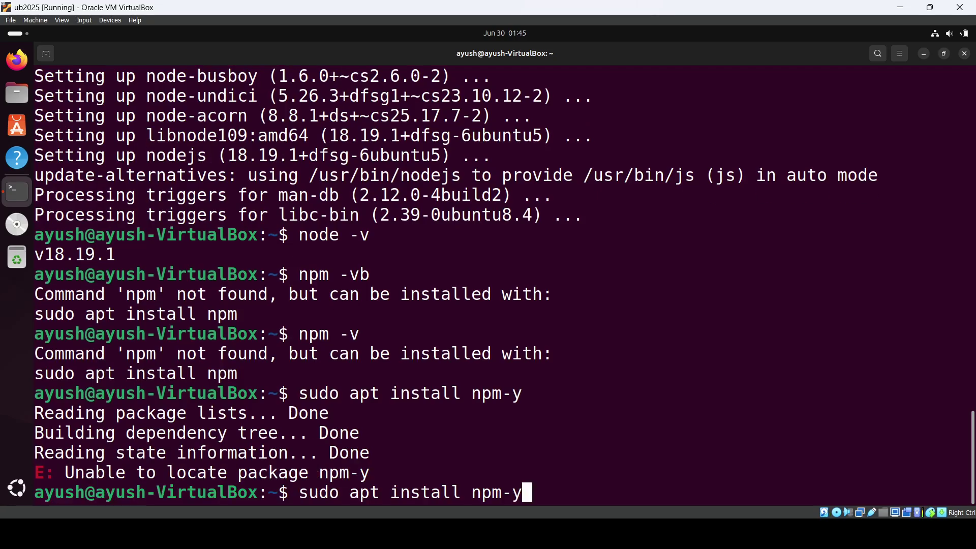
key(Return)
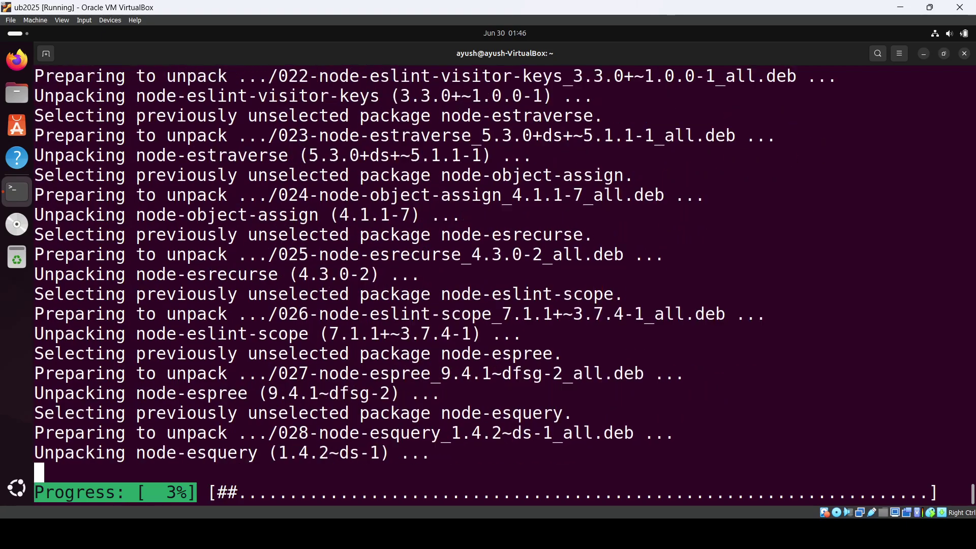
Step: In a new terminal, write console.log("Thsi is a test file") into test.js with cat
key(ctrl+alt+t)
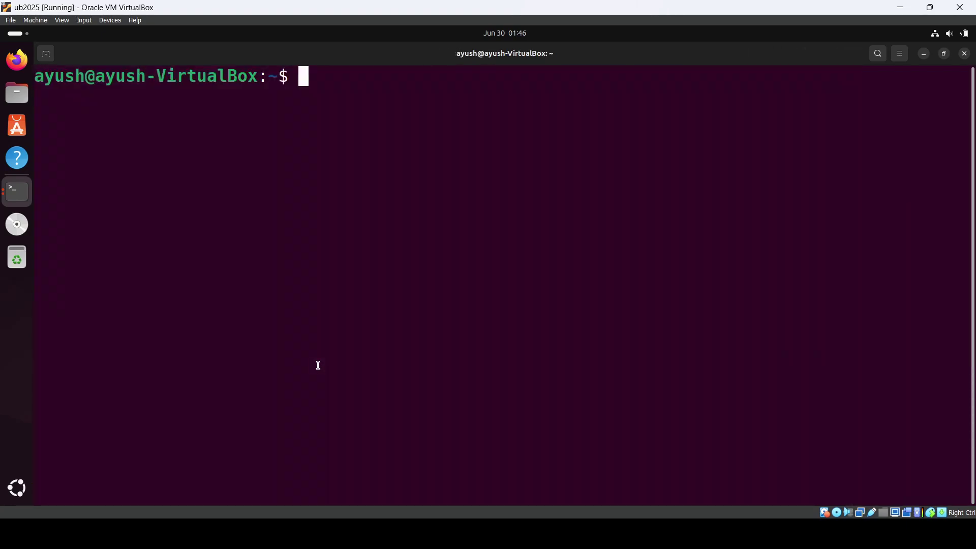
text(cat )
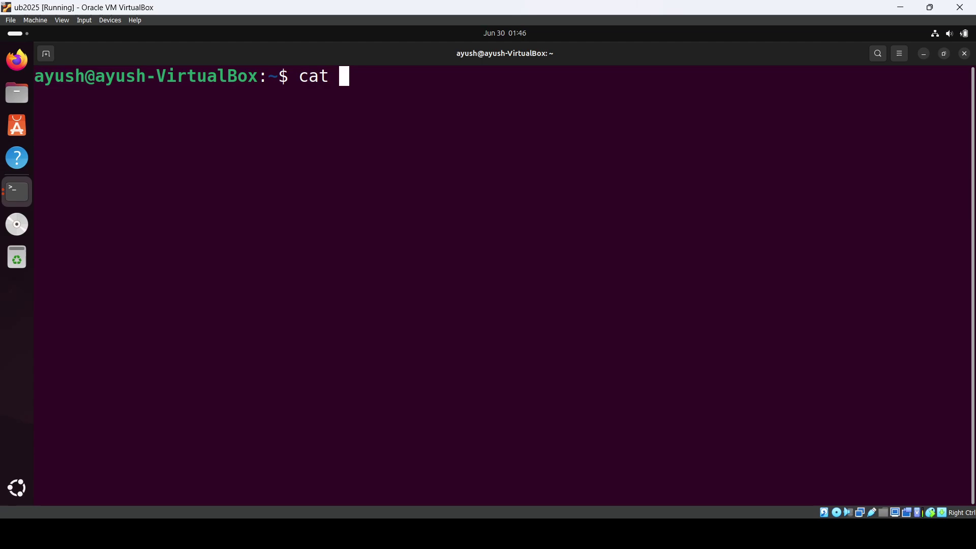
text(test)
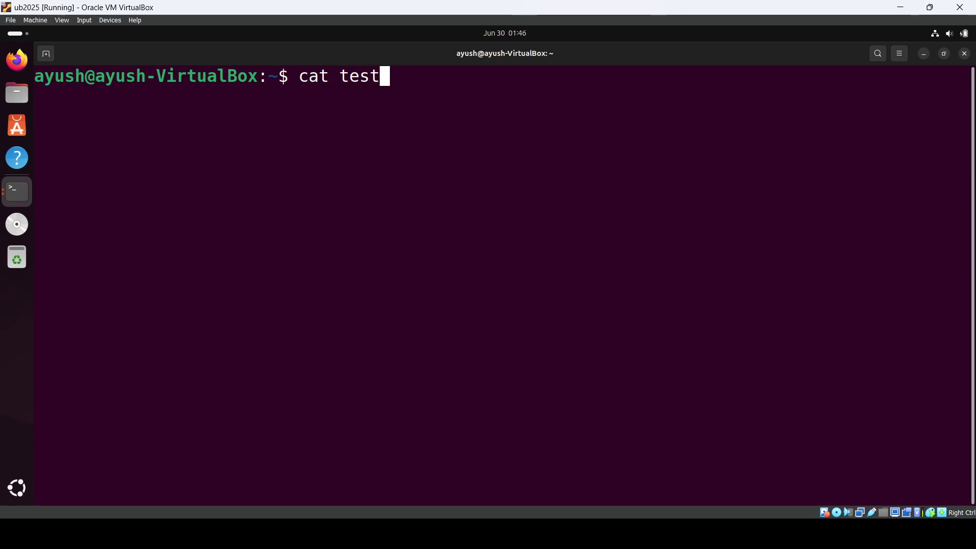
key(BackSpace)
key(BackSpace)
key(BackSpace)
key(BackSpace)
text(>> t)
text(est.js)
key(Return)
text(co)
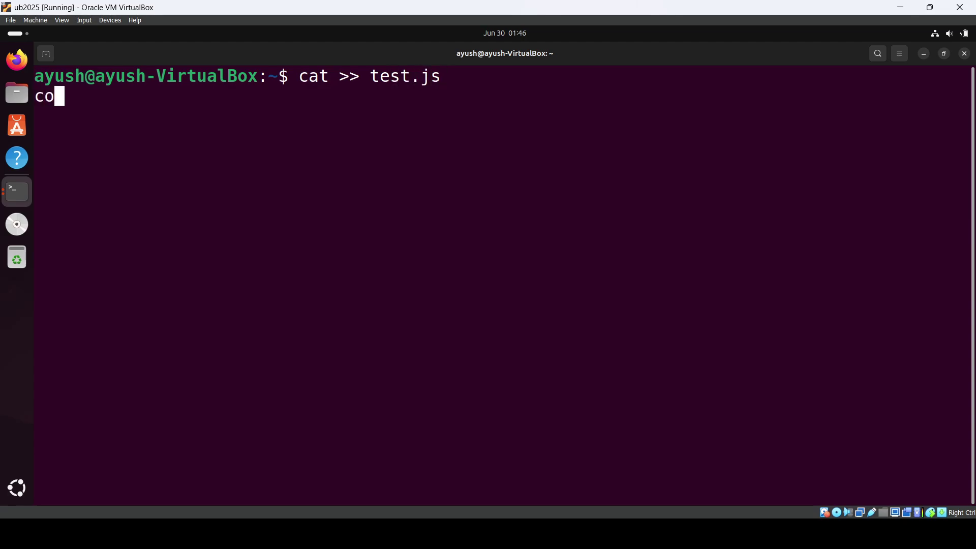
text(nsole.log()
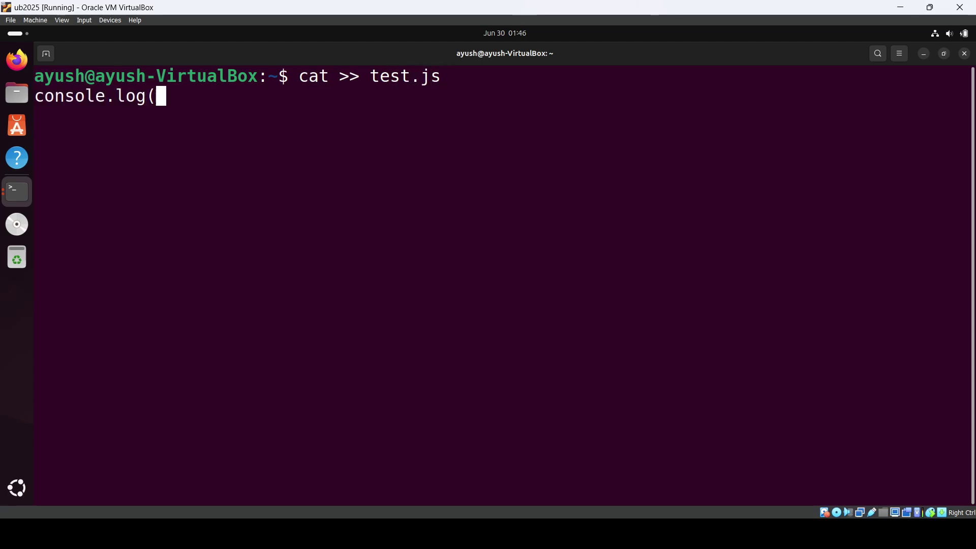
text("Thsi is a )
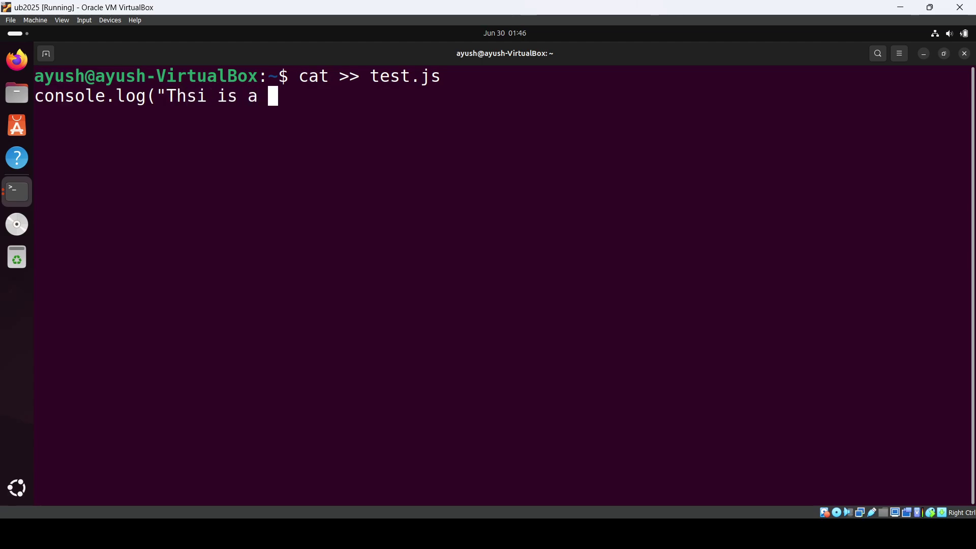
text(test file")
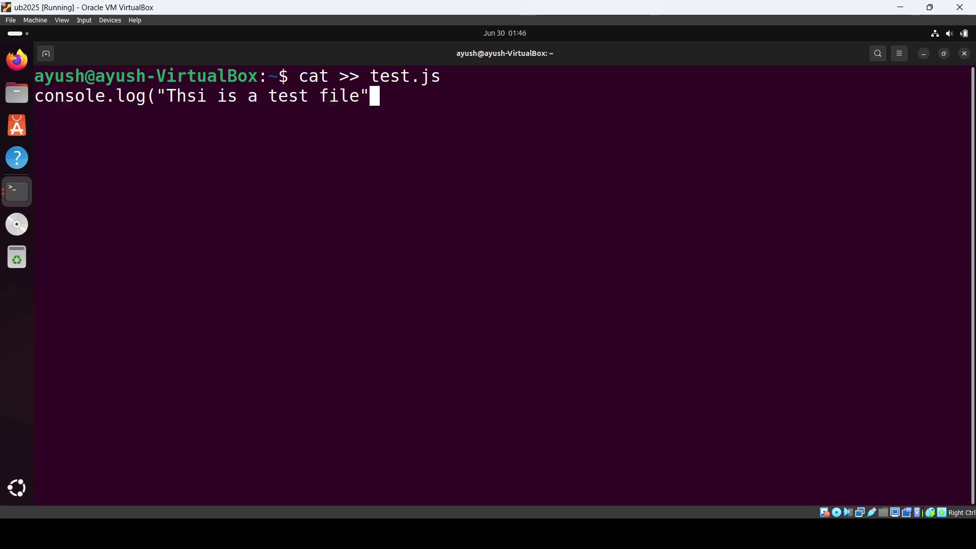
text())
key(Return)
key(ctrl+d)
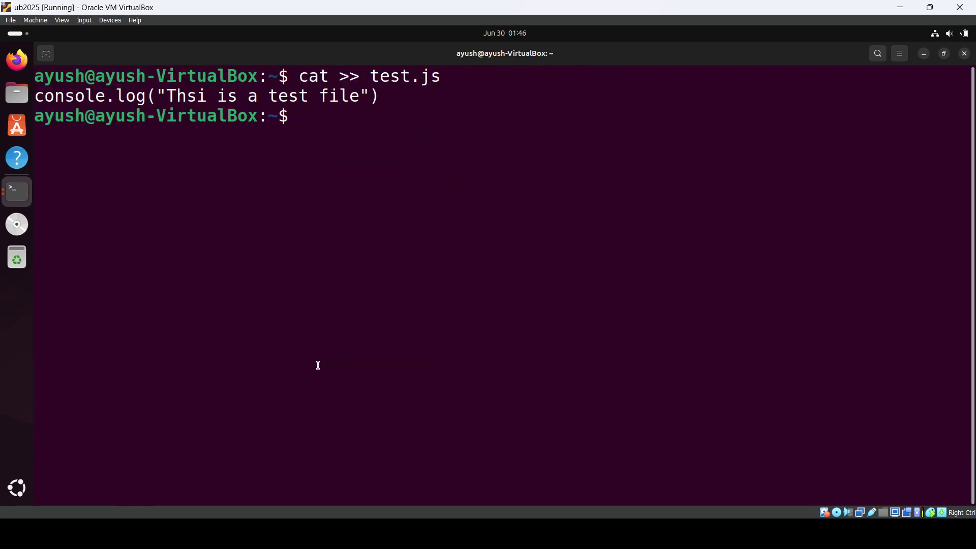
text(n)
text(ode test)
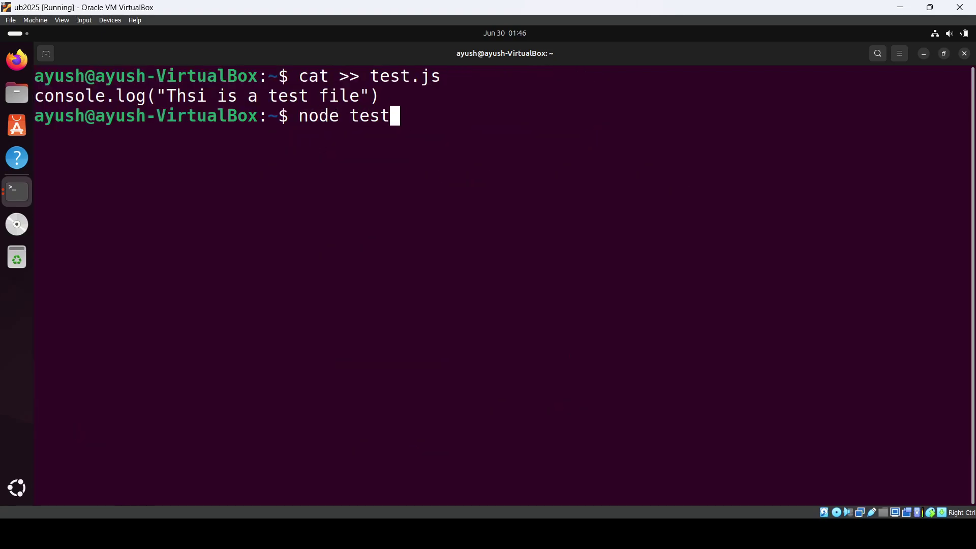
text(.js)
Step: Run 'node test.js' to print "Thsi is a test file"
key(Return)
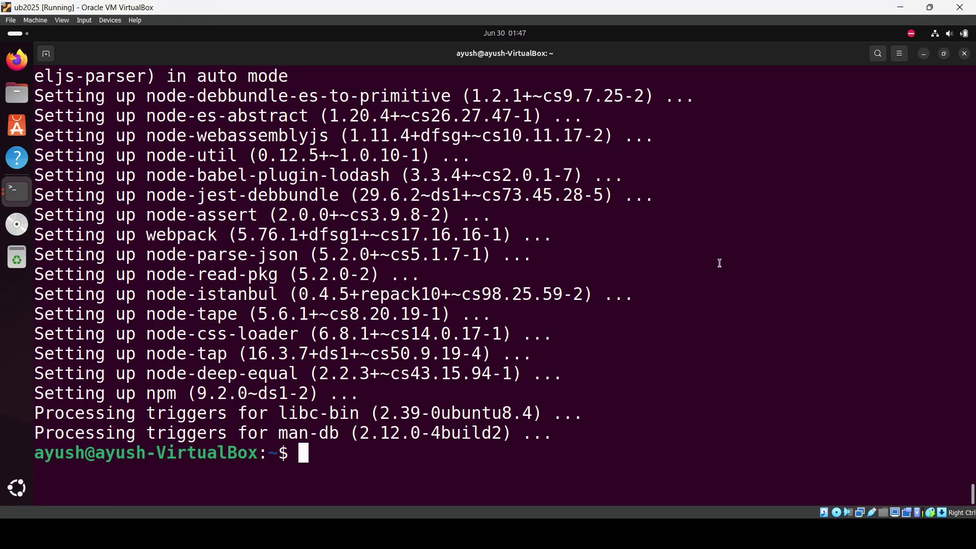
text(npm -v)
Step: Run 'npm -v' to check for npm version 9.2.0
key(Return)
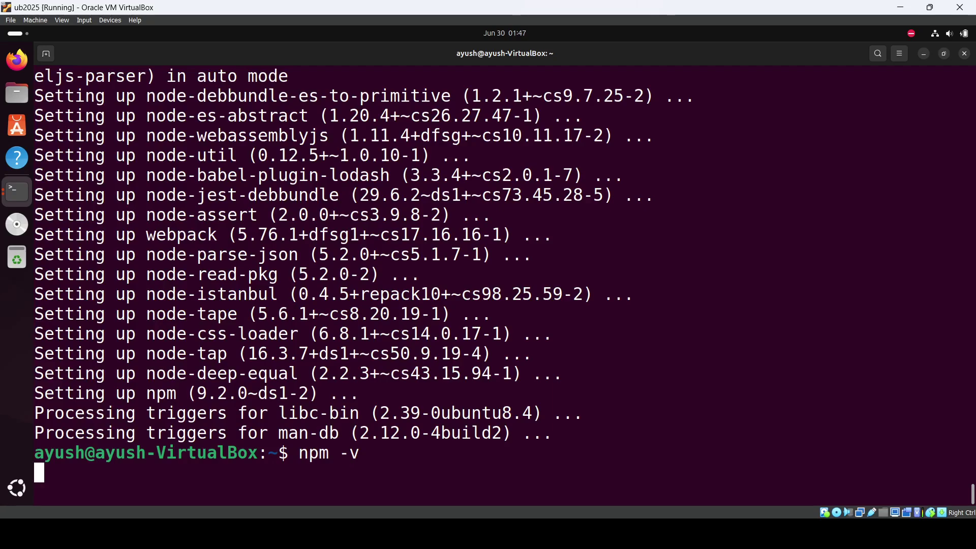